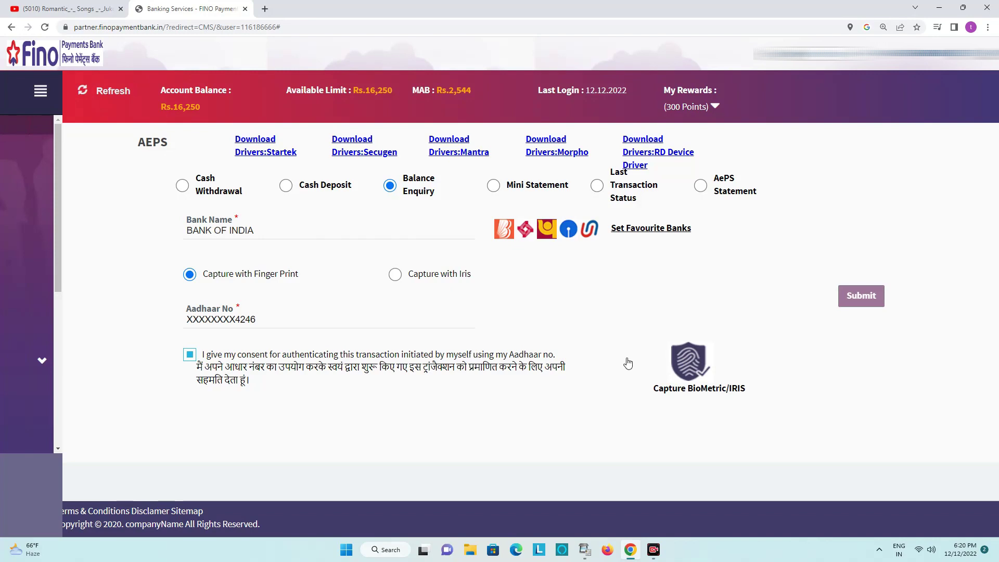
Step: Try to capture the fingerprint for the Bank of India balance enquiry and dismiss the message
left_click(684, 371)
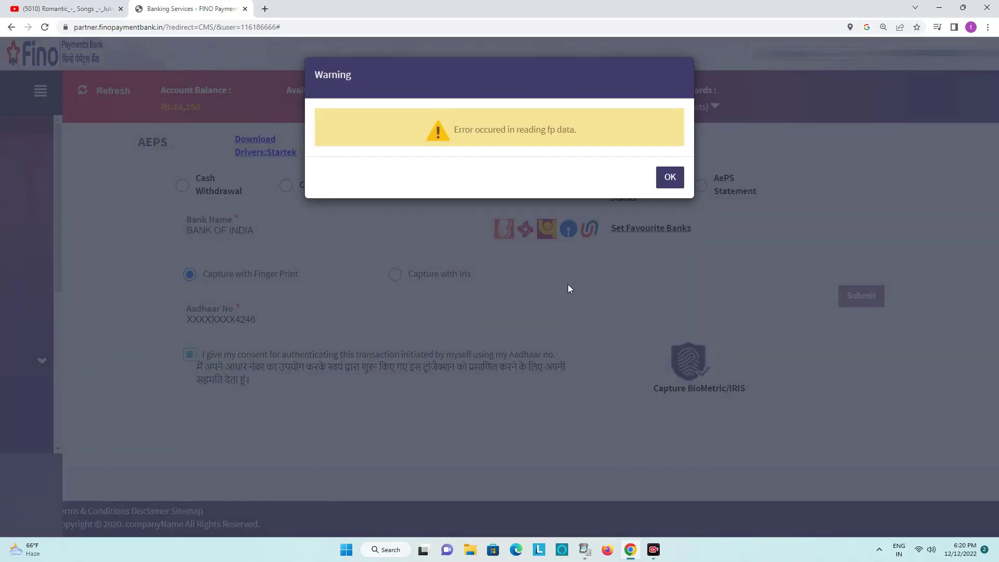
left_click(672, 180)
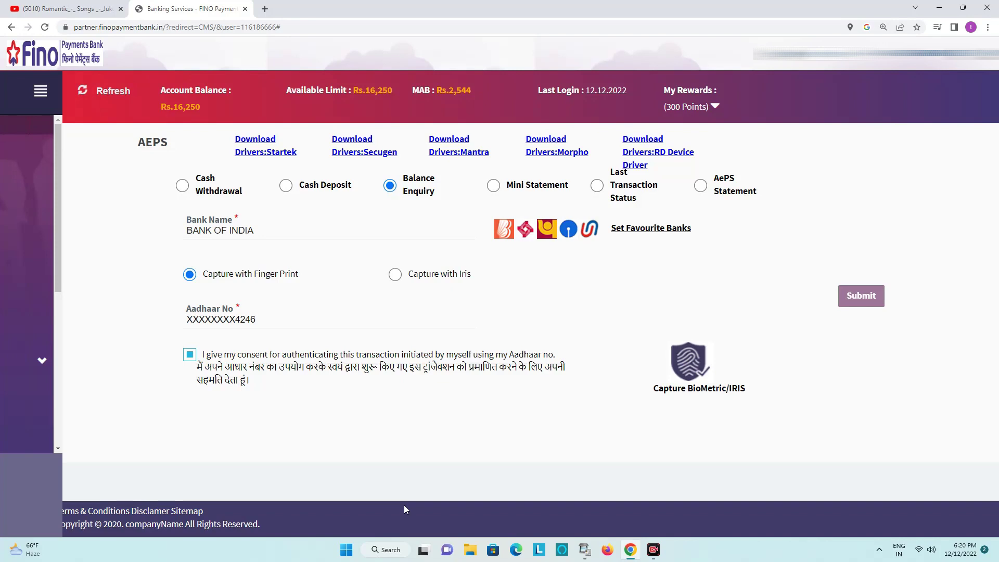
Step: Switch to Control Panel and open the Programs and Features list of installed software
left_click(383, 552)
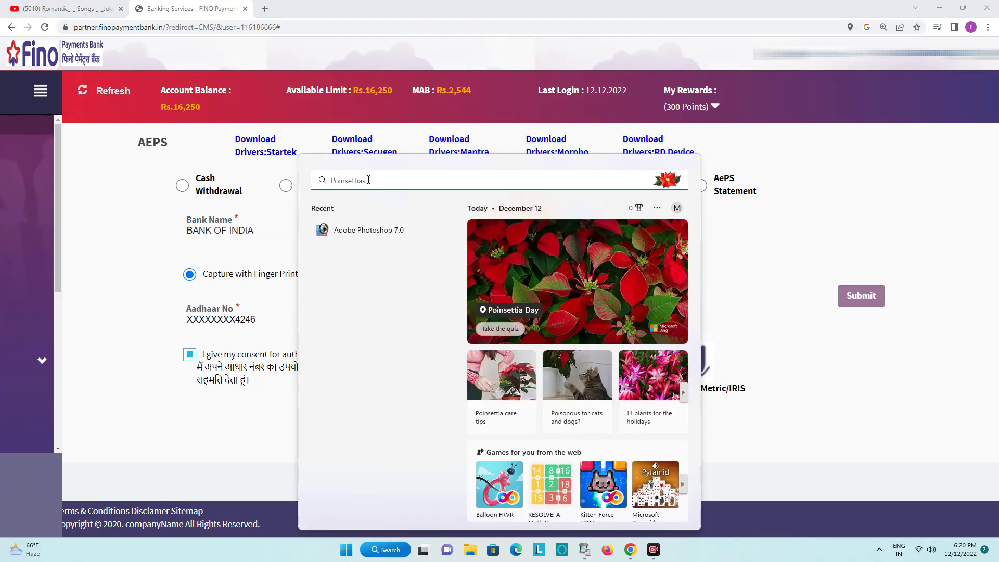
type("control Panel")
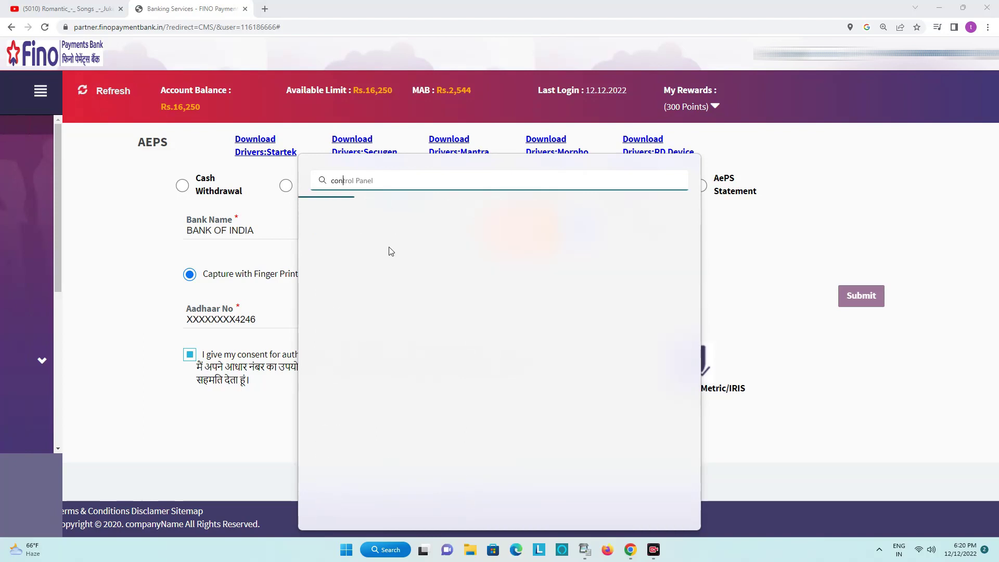
key("ctrl+a")
key("BackSpace")
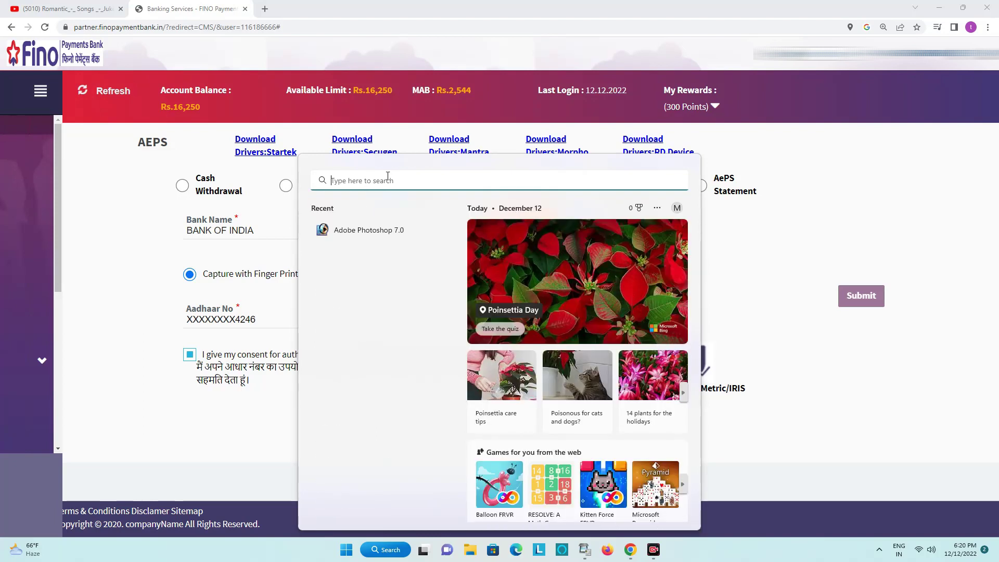
type("control Panel")
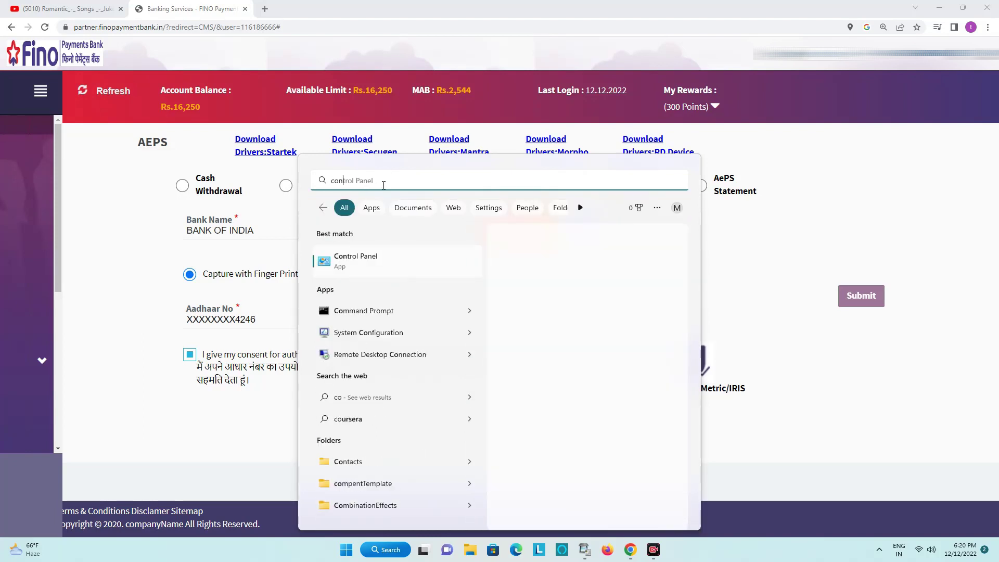
left_click(373, 263)
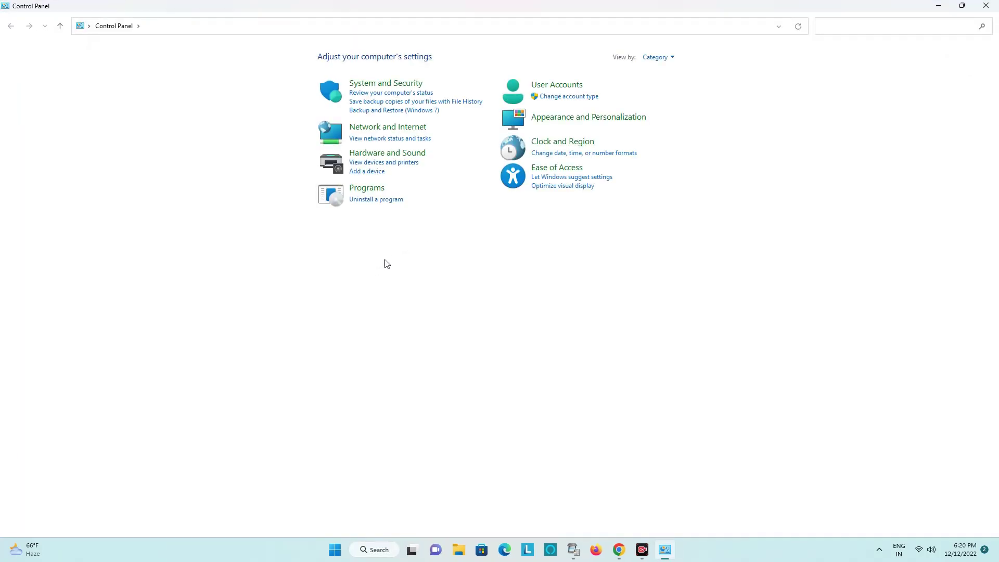
left_click(394, 189)
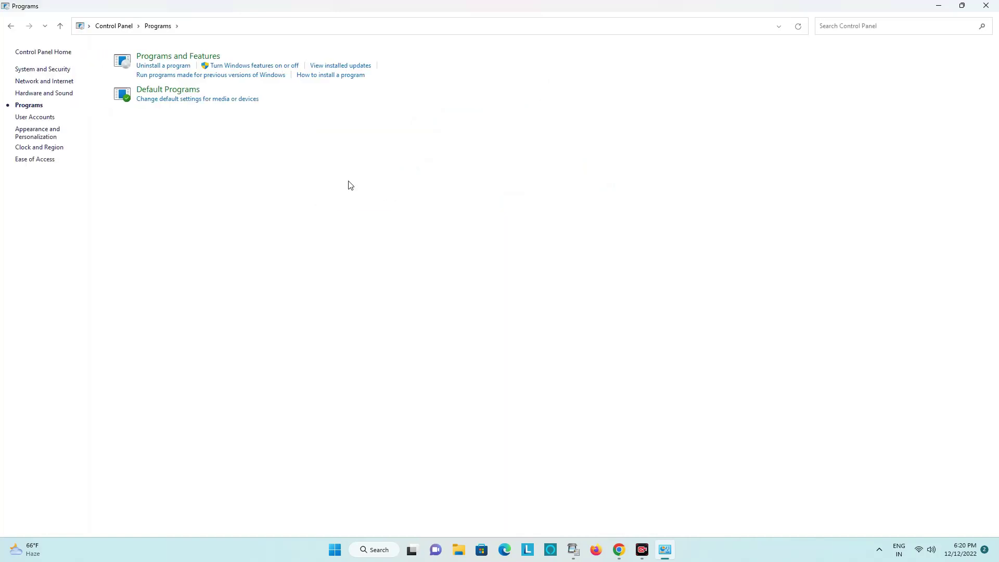
left_click(190, 58)
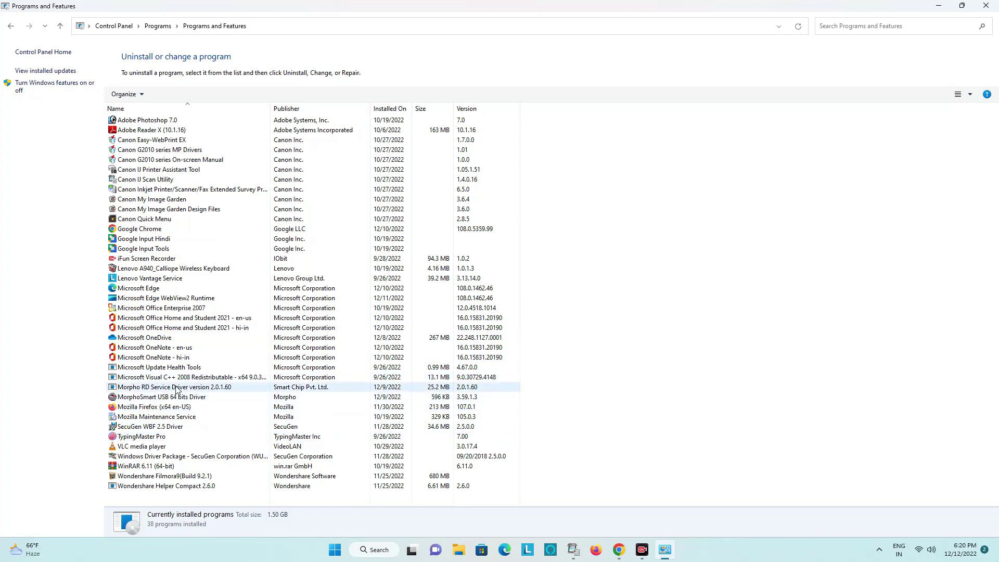
Step: Uninstall Morpho RD Service Driver version 2.0.1.60 from the computer
right_click(177, 390)
left_click(209, 394)
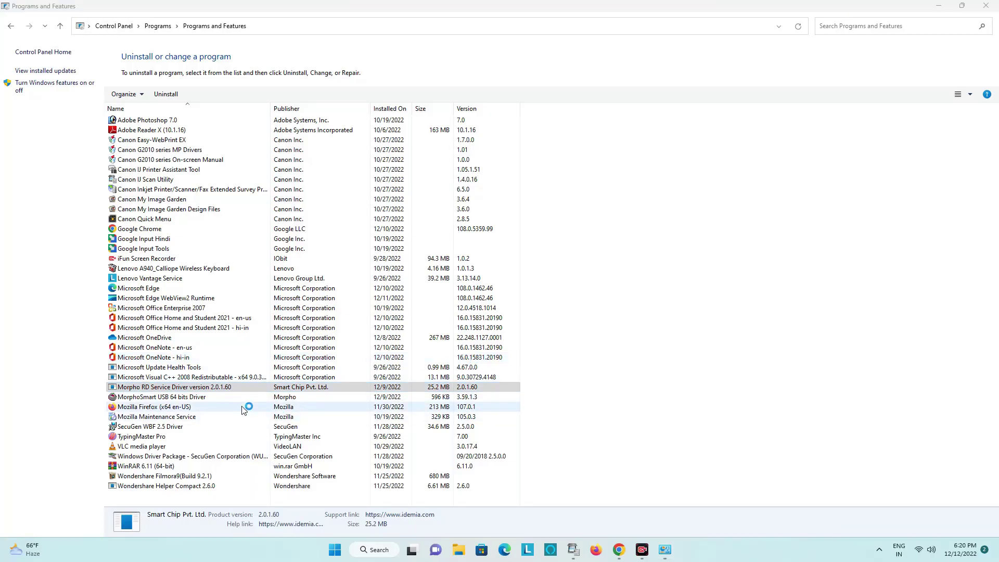
left_click(528, 311)
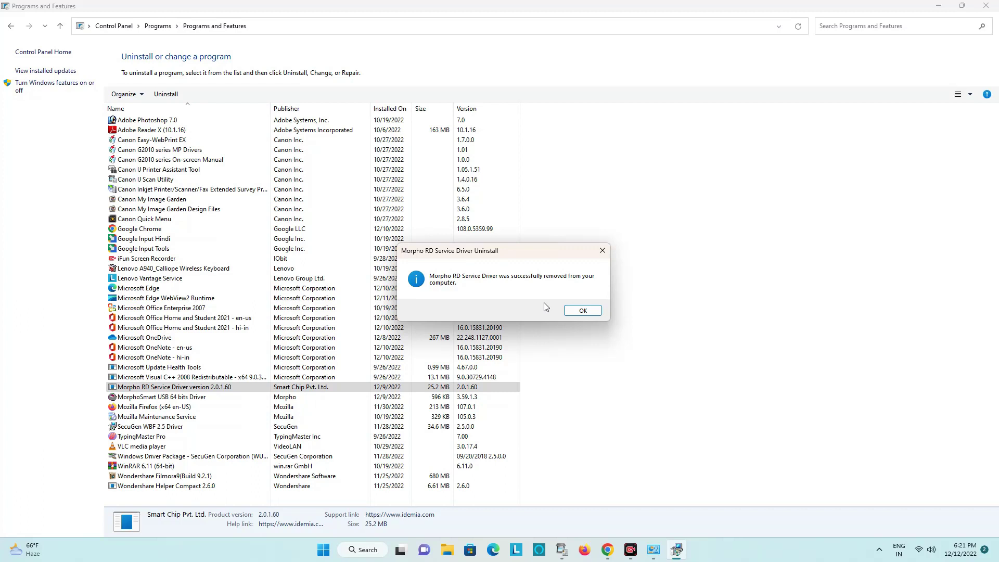
left_click(577, 313)
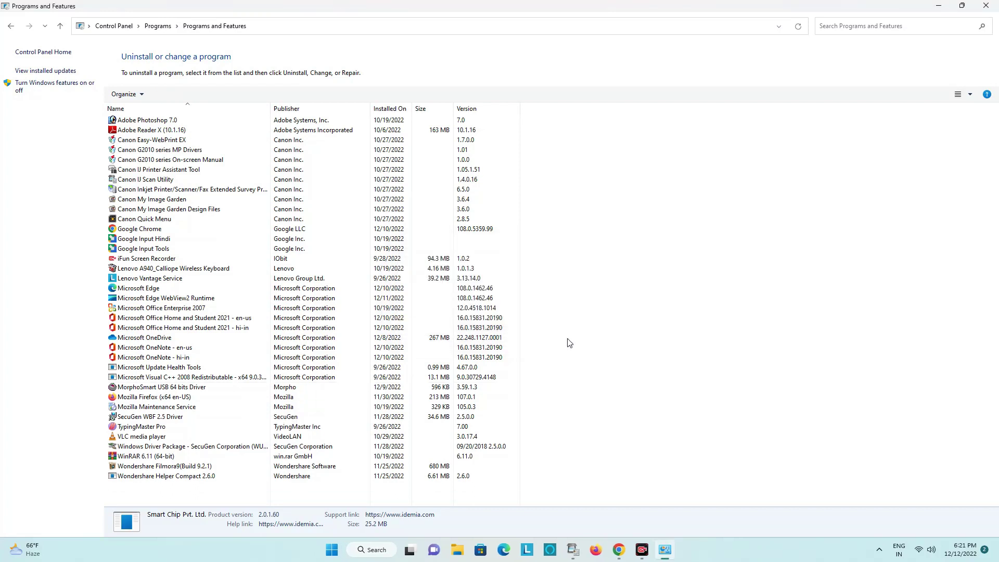
Step: Uninstall MorphoSmart USB 64 bits Driver, letting its running applications close automatically, and close the installed programs window
left_click(176, 391)
right_click(176, 391)
left_click(192, 399)
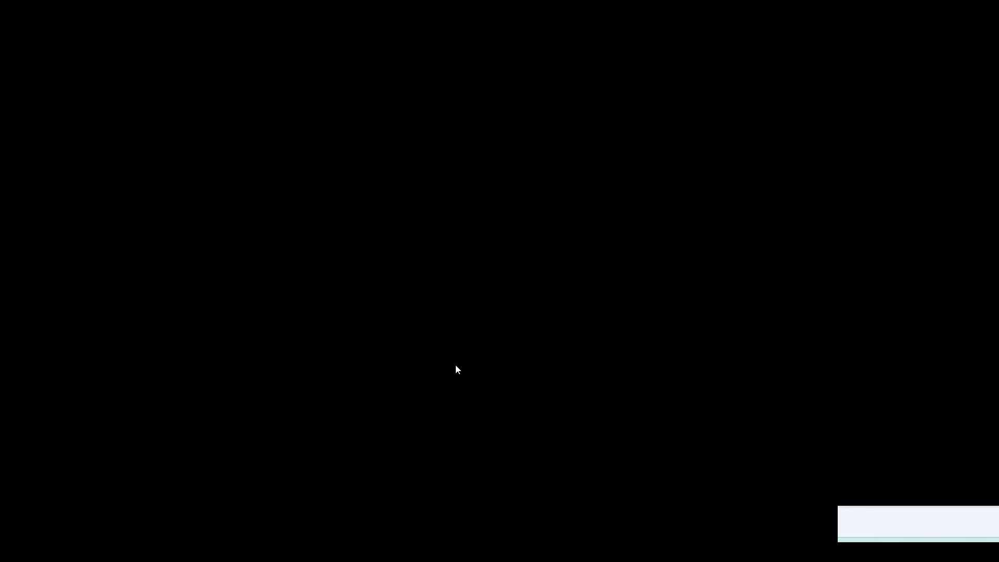
left_click(455, 368)
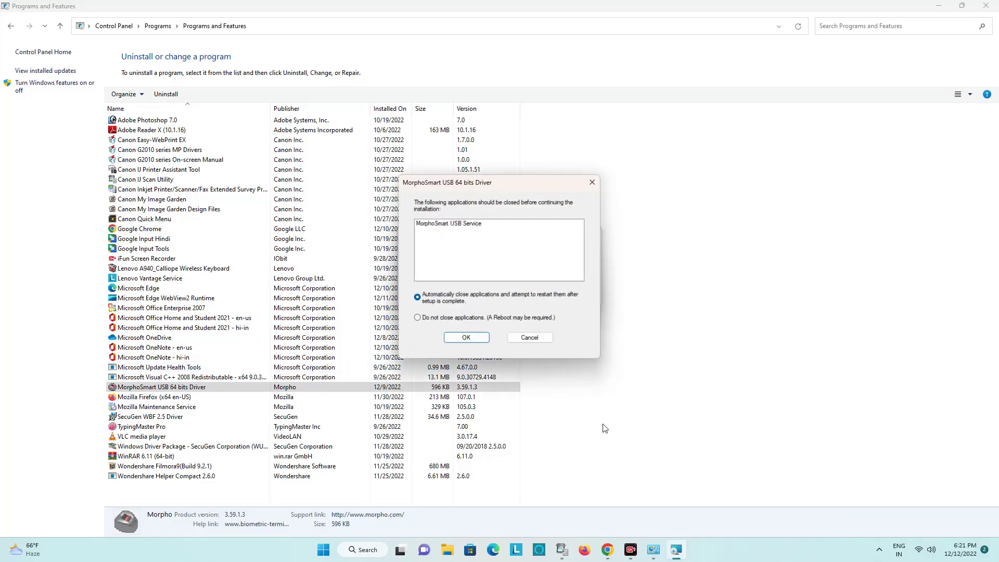
left_click(467, 338)
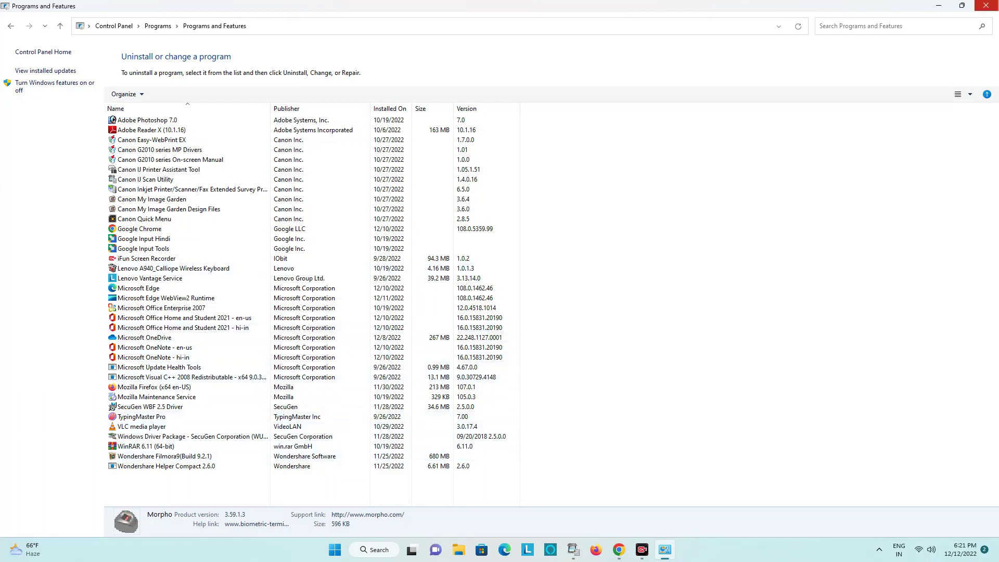
left_click(986, 6)
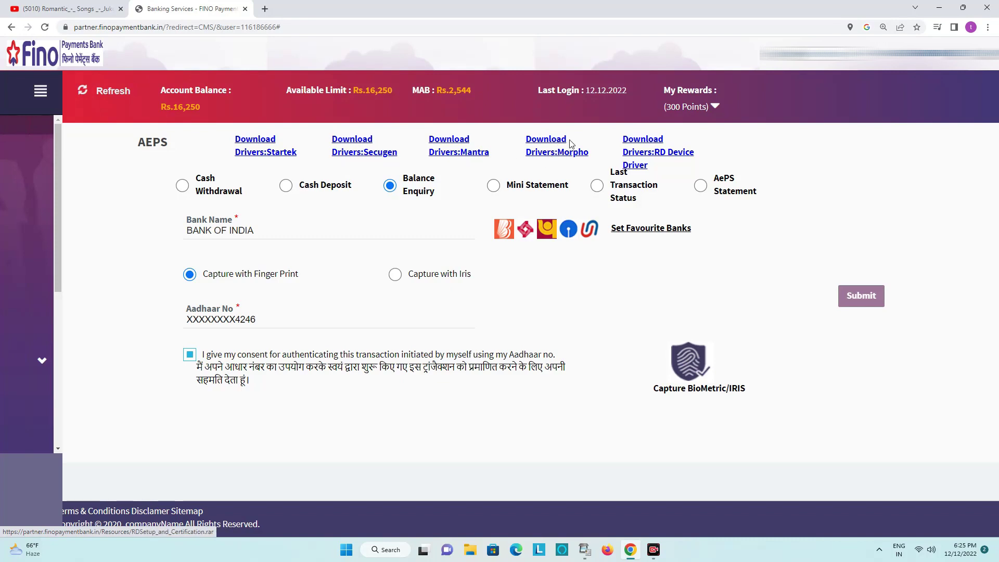
Step: Download the Morpho drivers from the AEPS page and show the downloaded archive in its folder
left_click(553, 146)
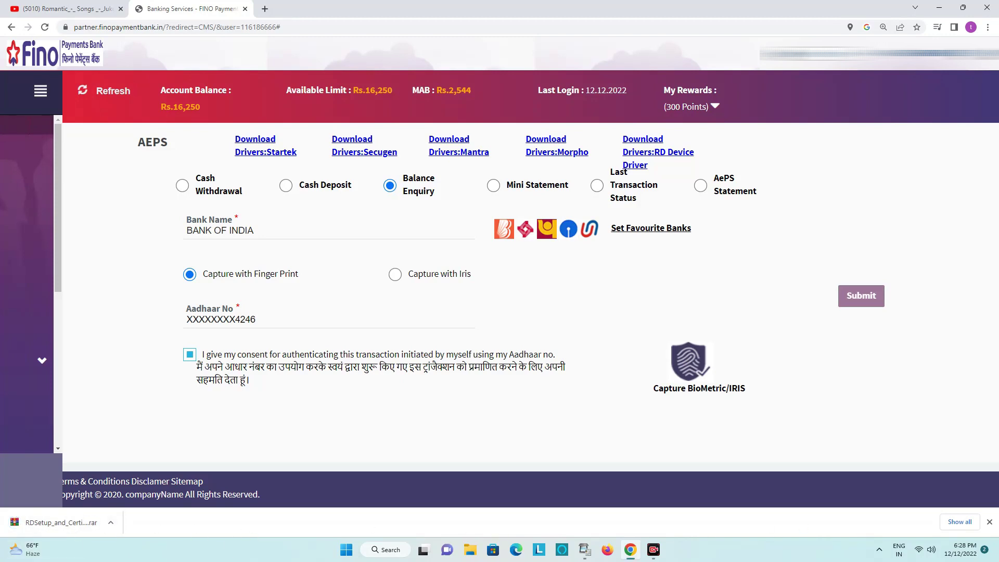
left_click(110, 524)
left_click(140, 485)
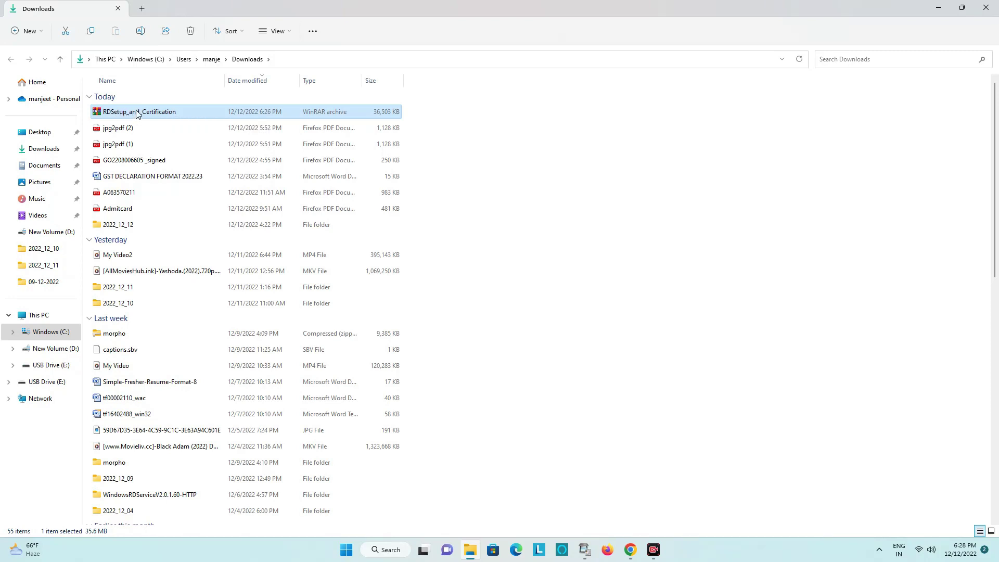
Step: Extract the RDSetup_and_Certification archive with WinRAR into the RDSetup_and_Certification folder in Downloads
right_click(138, 114)
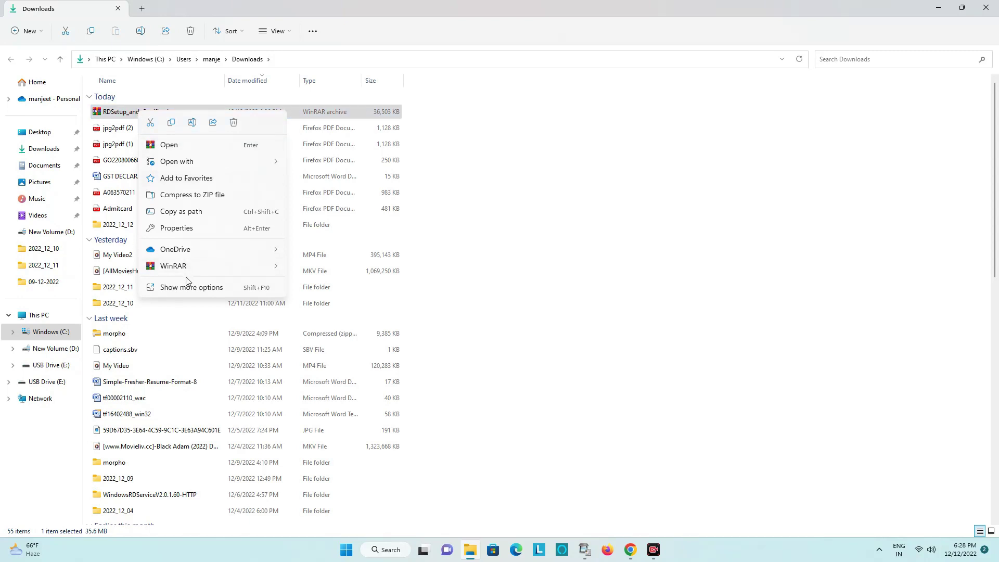
mouse_move(178, 267)
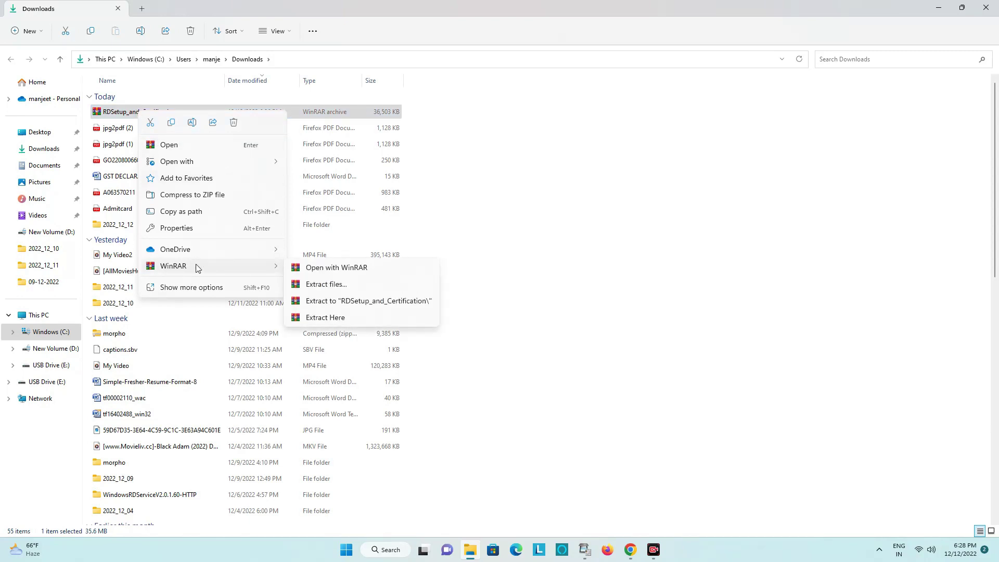
left_click(327, 285)
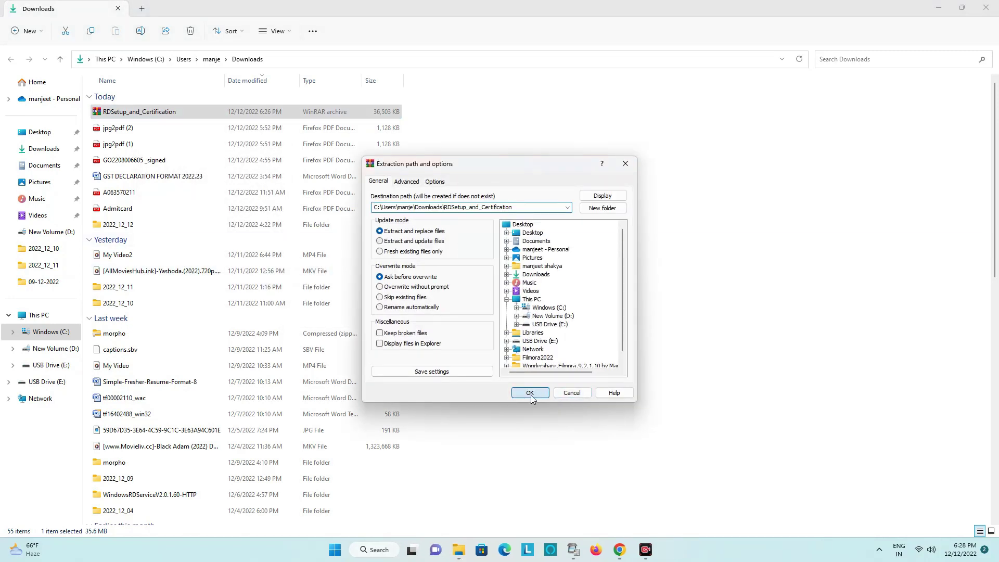
left_click(530, 393)
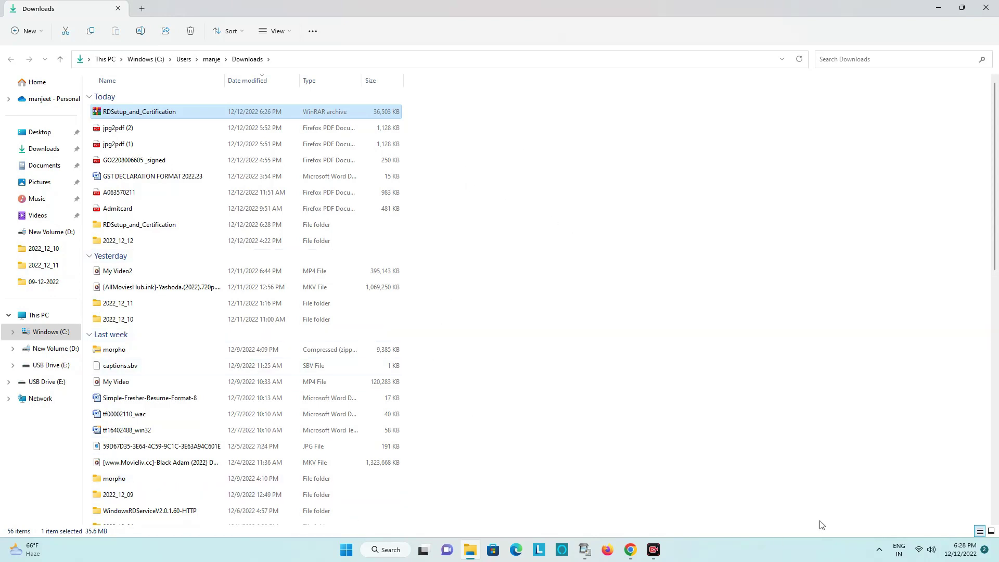
left_click(767, 491)
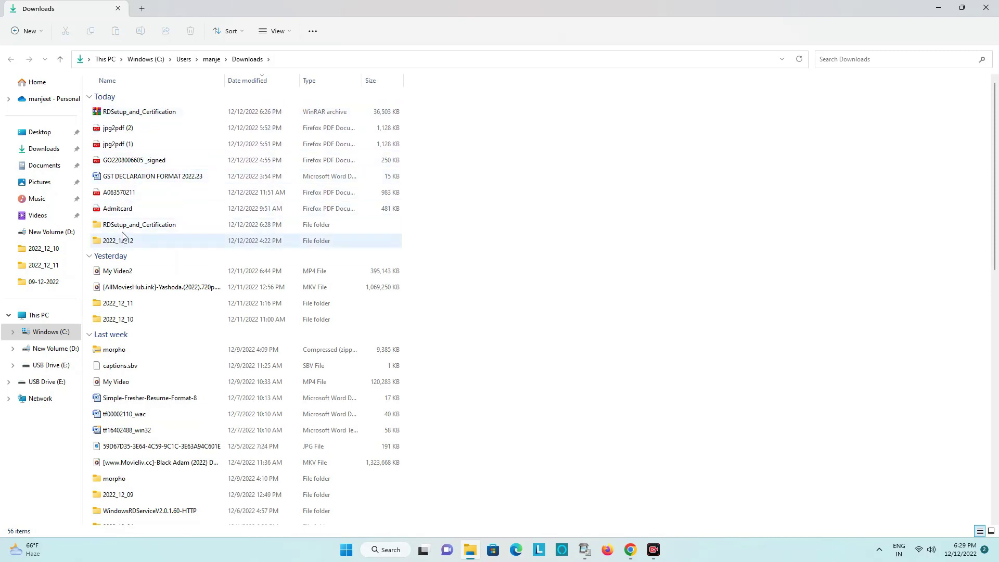
Step: Open the nested RDSetup_and_Certification folder, look through the Setup folder in Morpho_Drivers, and return to the nested folder
double_click(155, 229)
double_click(123, 112)
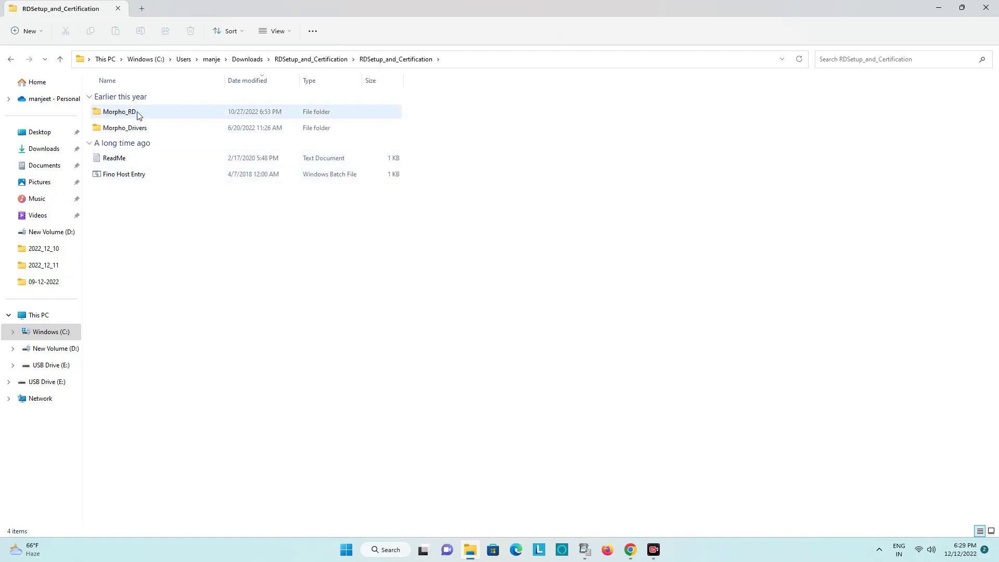
mouse_move(158, 114)
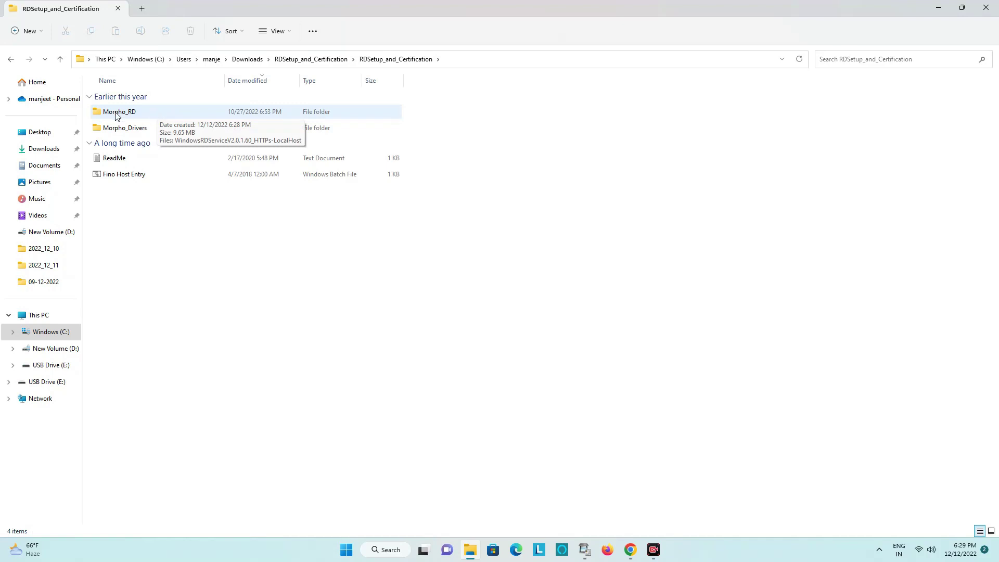
double_click(129, 130)
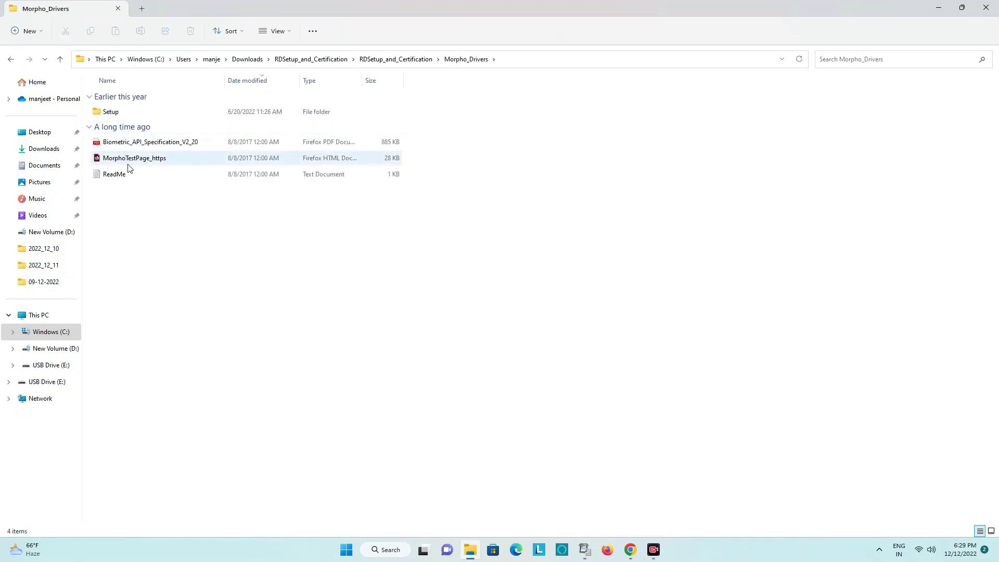
double_click(108, 112)
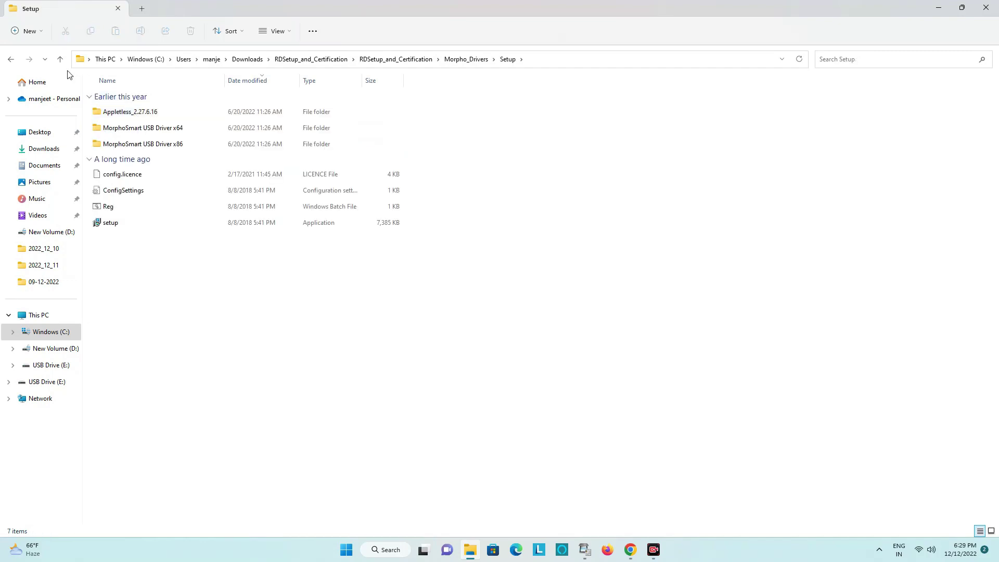
left_click(11, 59)
left_click(11, 59)
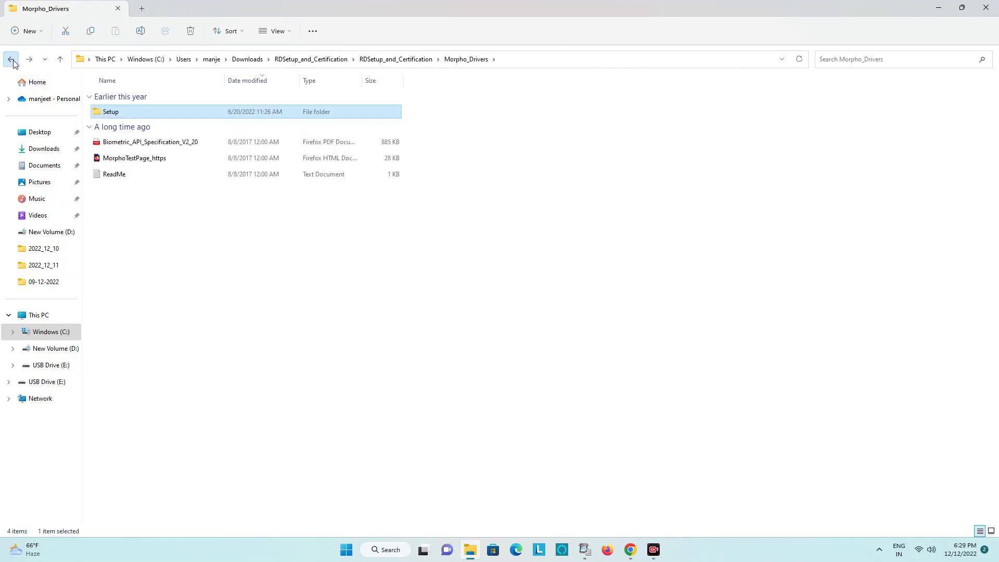
Step: Run WindowsRDServiceV2.0.1.60_HTTPs-LocalHost from Morpho_RD as administrator and finish the Morpho RD Service Driver setup, choosing to restart the computer later
double_click(125, 112)
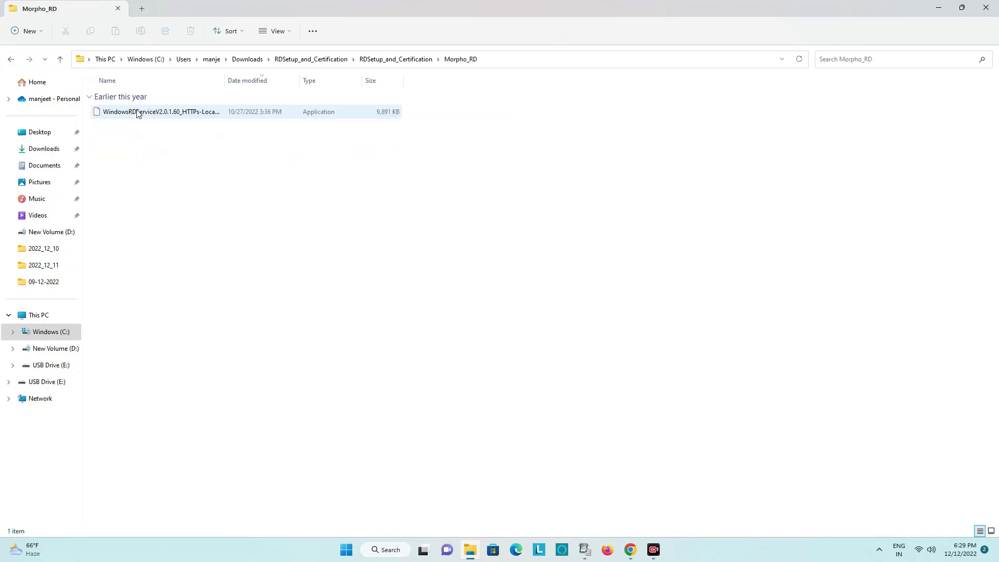
right_click(206, 115)
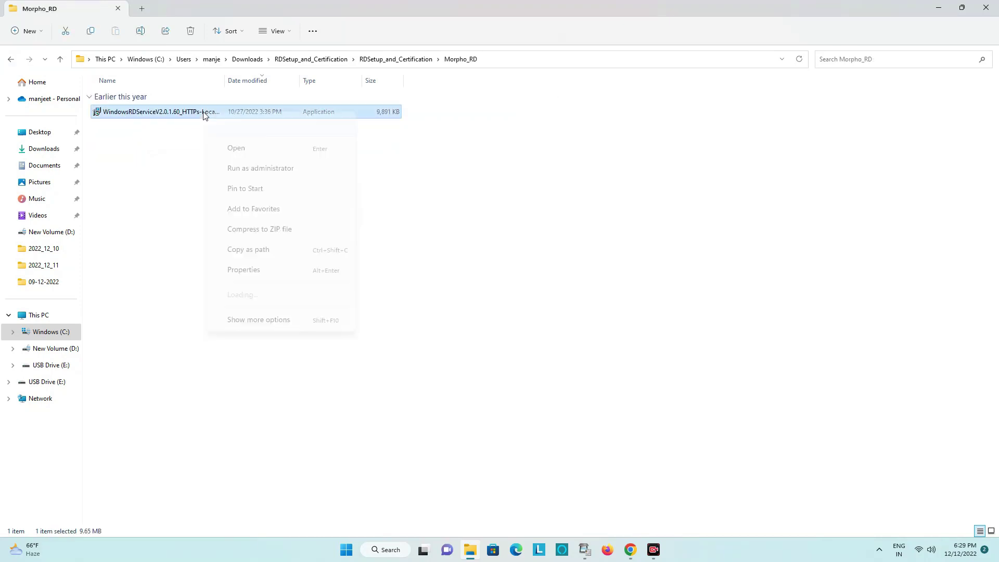
left_click(253, 162)
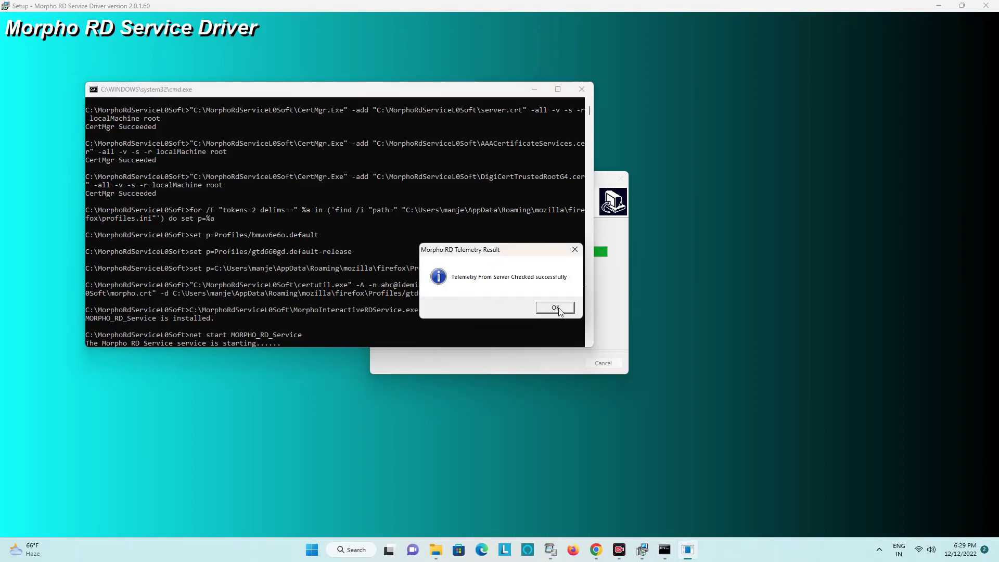
left_click(555, 308)
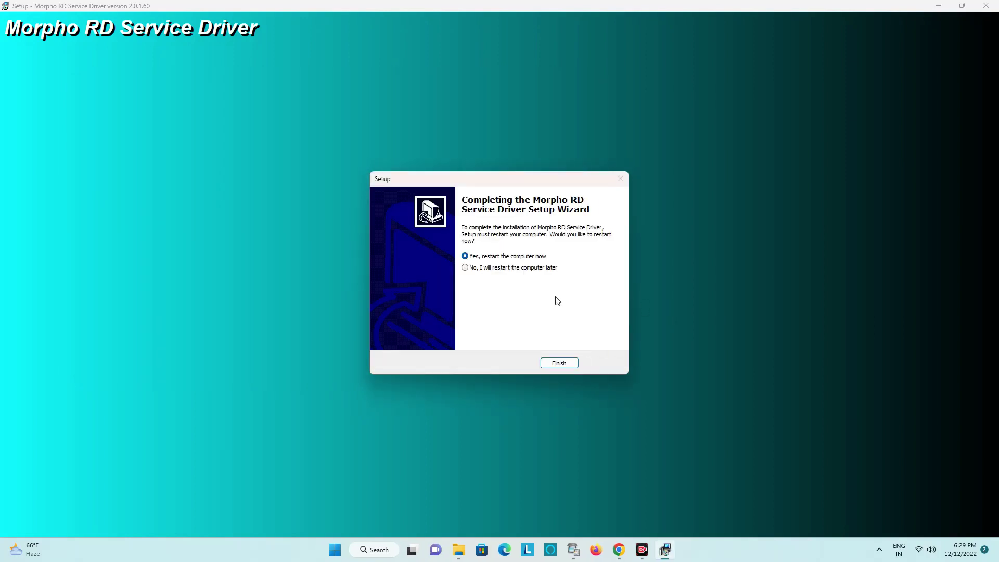
left_click(506, 269)
left_click(558, 363)
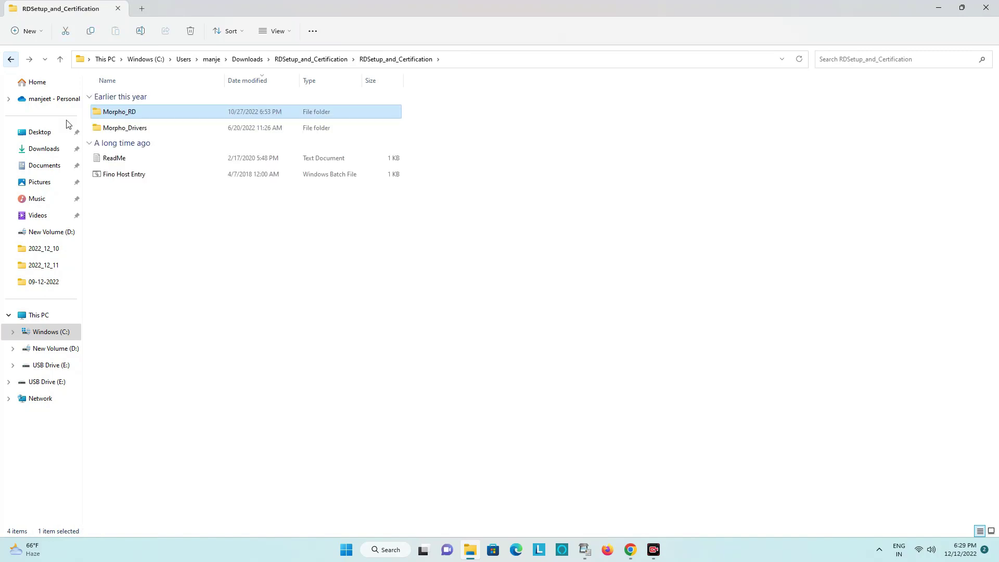
Step: Install the MORPHO Smart USB Driver by running setup from the Morpho_Drivers Setup folder as administrator, and allow MorphoUtility through the firewall on public networks
double_click(124, 128)
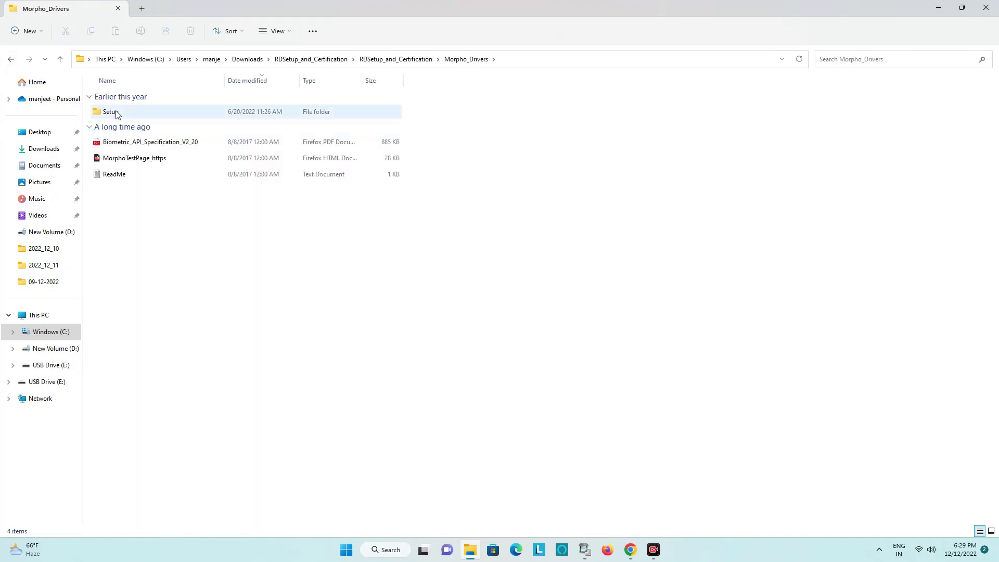
double_click(112, 111)
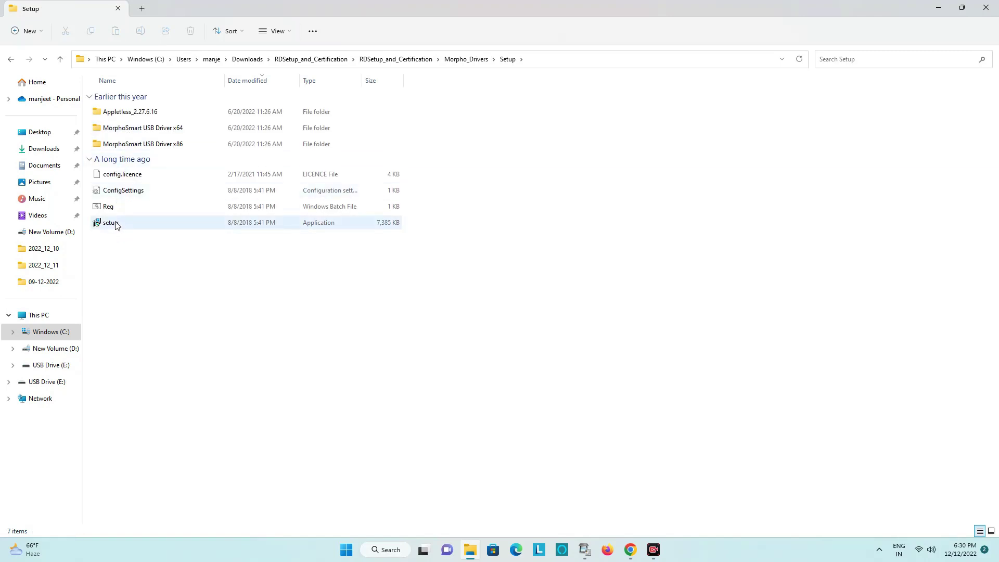
right_click(115, 225)
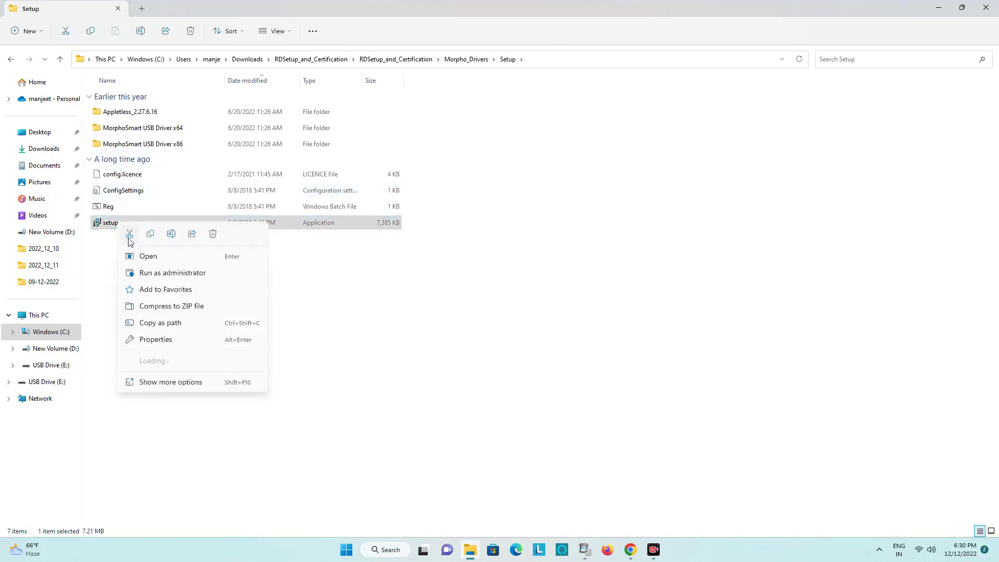
left_click(158, 274)
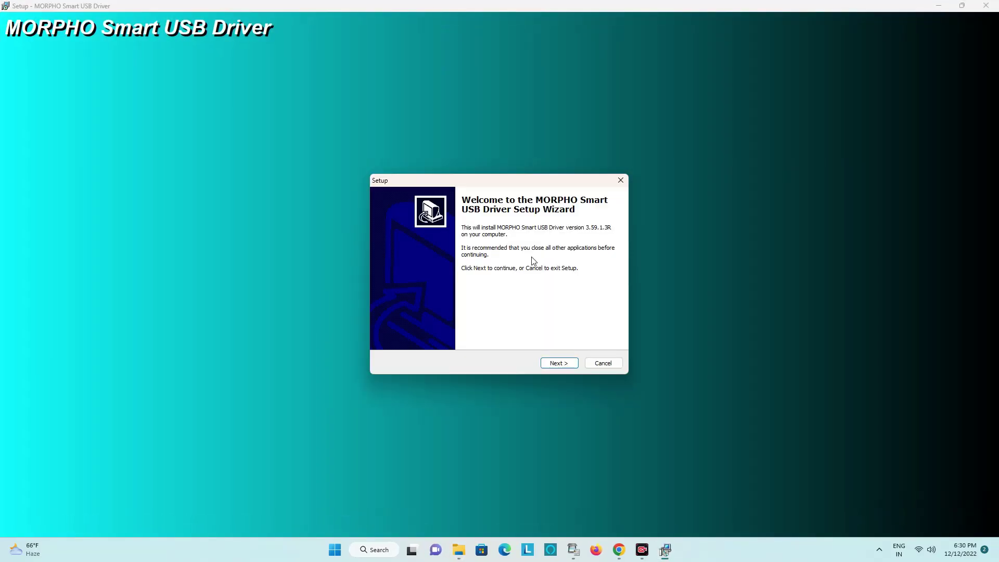
left_click(564, 366)
left_click(561, 360)
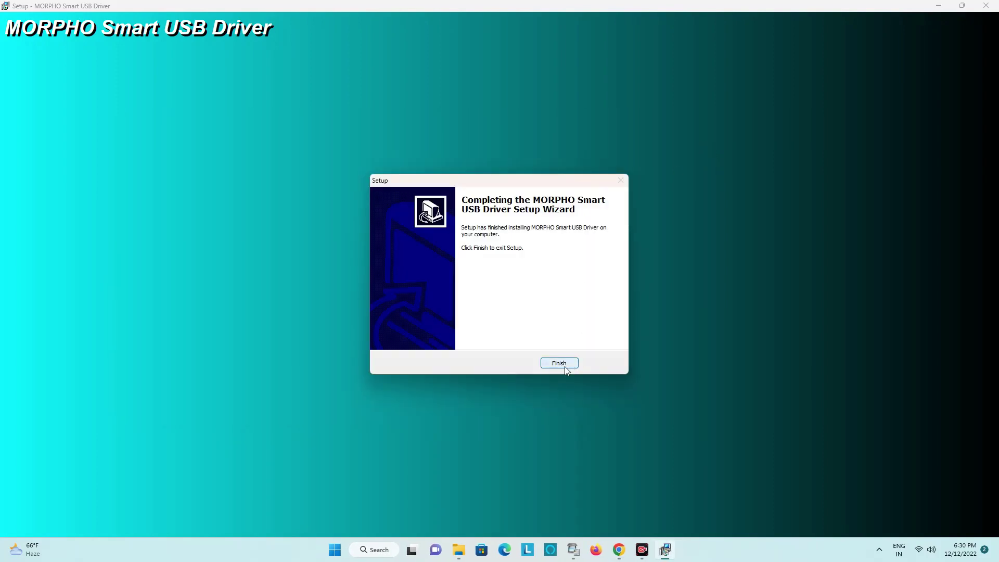
left_click(565, 368)
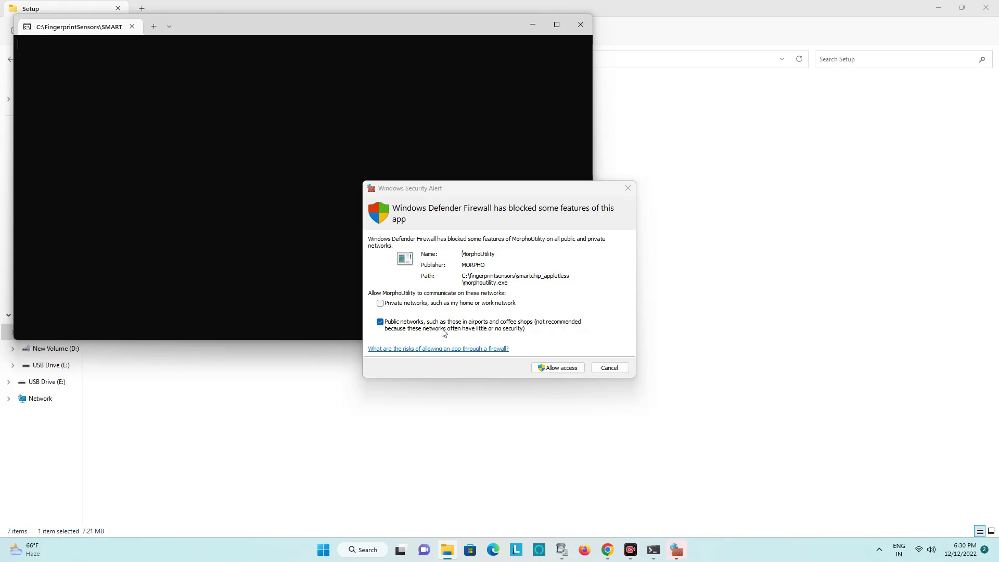
left_click(558, 367)
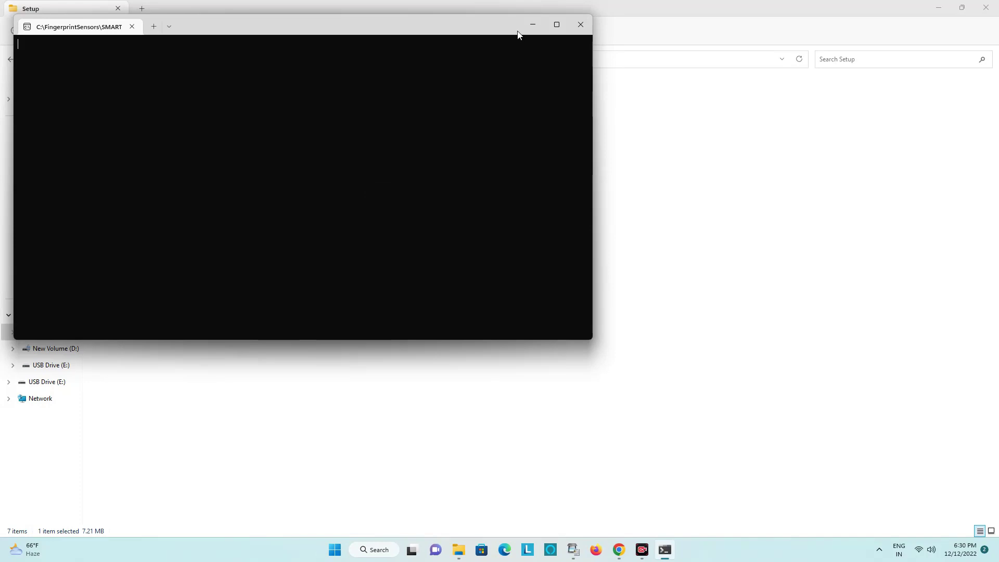
left_click(591, 23)
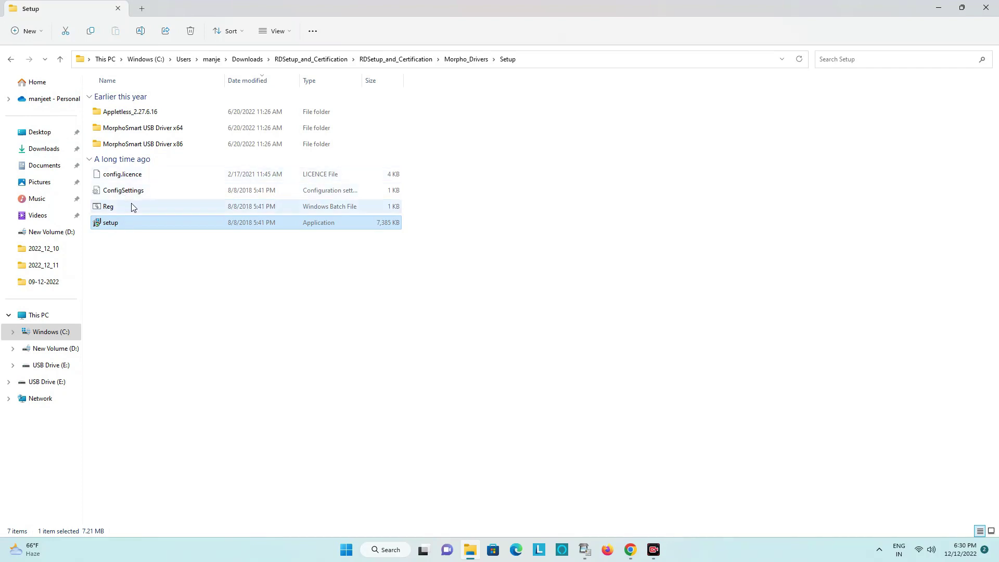
Step: Return to the nested RDSetup_and_Certification folder and run the Fino Host Entry batch file
left_click(10, 60)
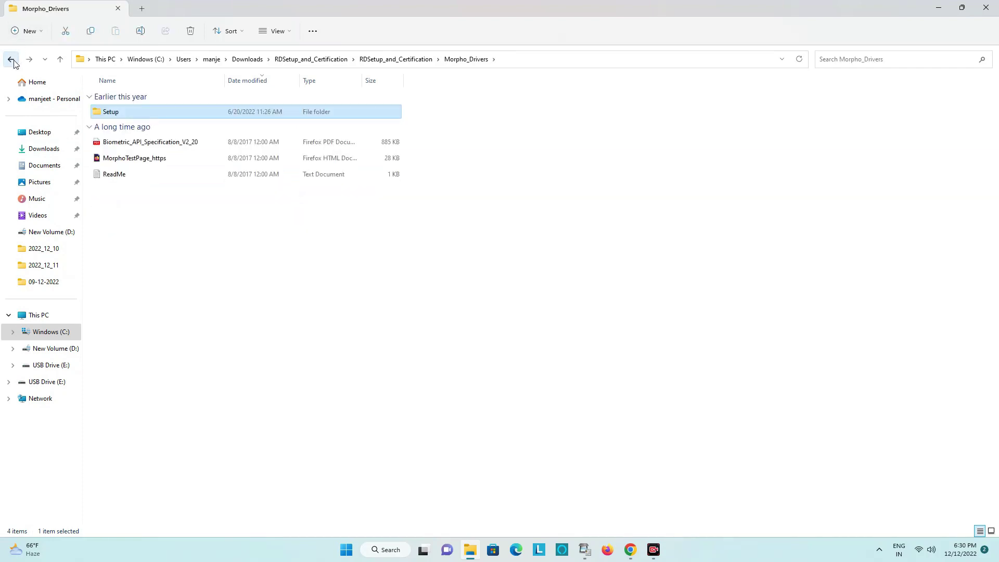
left_click(12, 60)
left_click(120, 178)
double_click(120, 178)
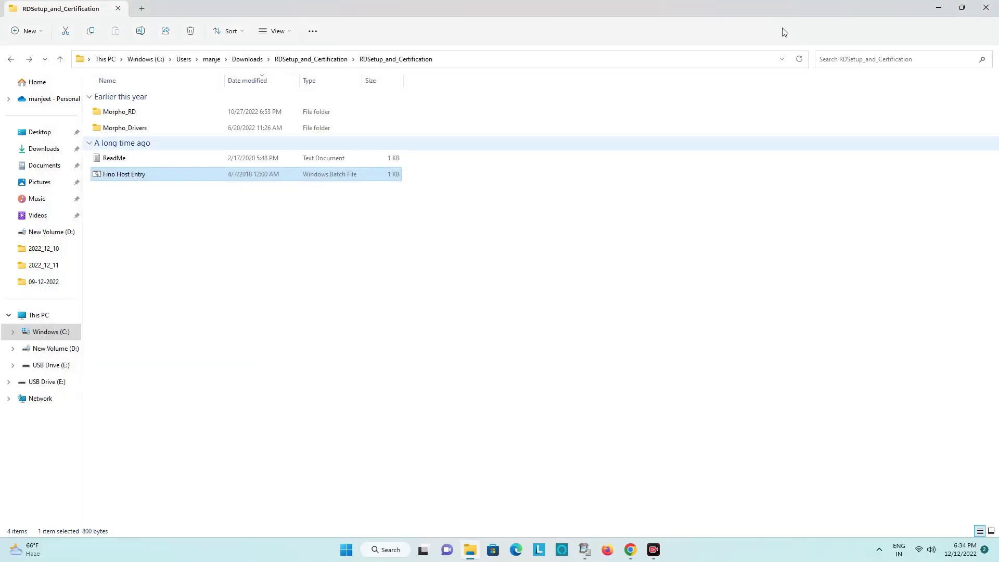
Step: Switch to the Fino portal in Chrome, capture the fingerprint for the BANK OF INDIA balance enquiry, and submit the enquiry
key("alt+Tab")
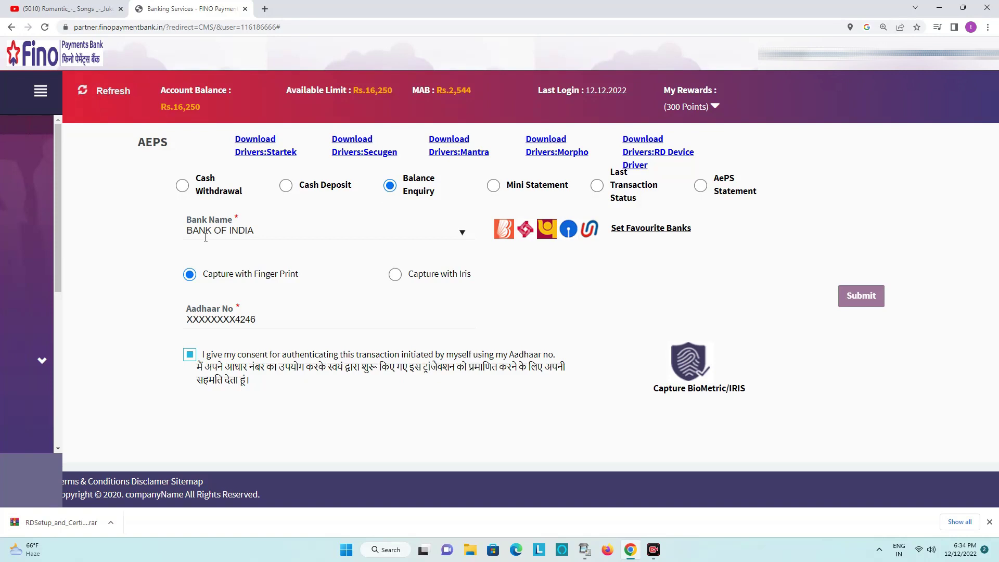
left_click(680, 363)
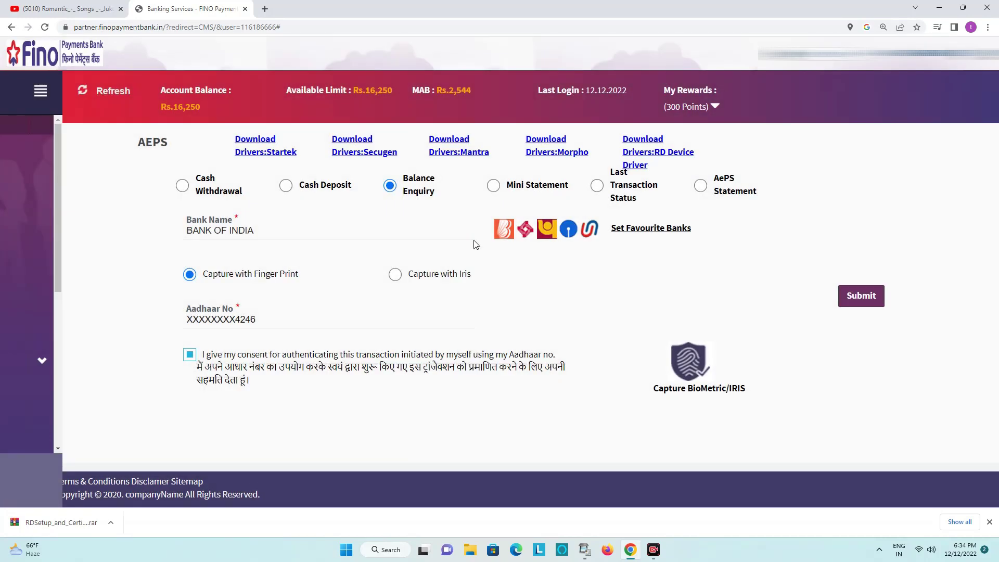
left_click(860, 304)
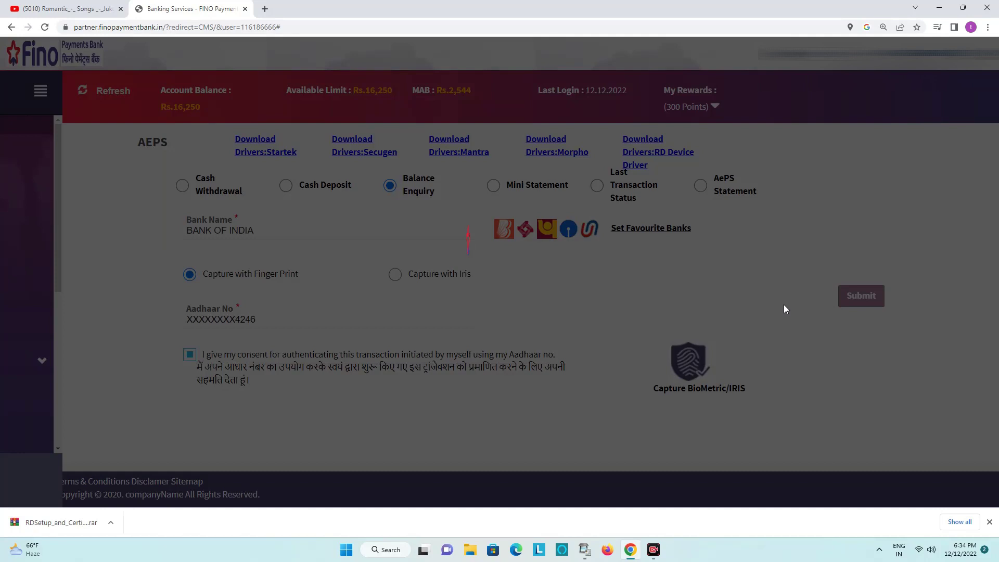